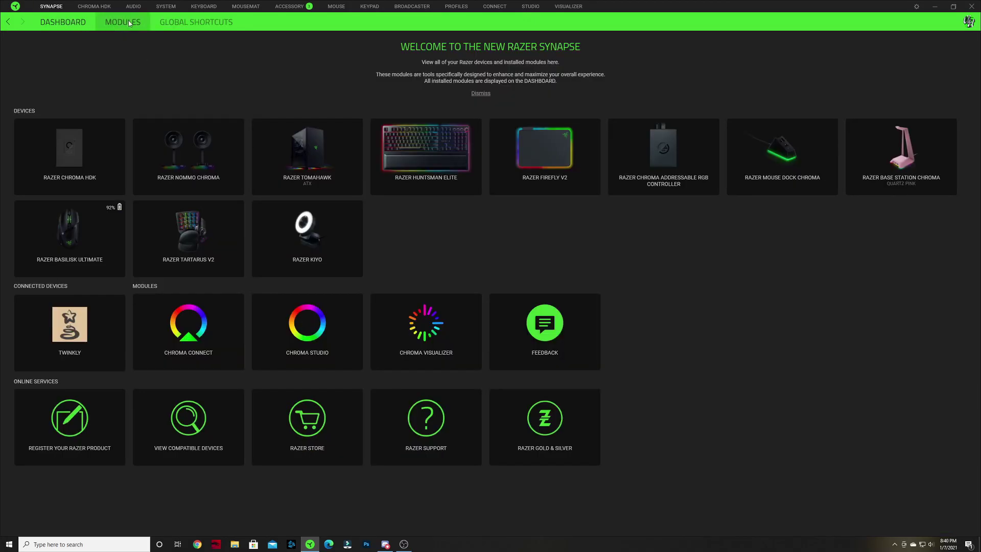
Open Chroma Studio from Modules and add a new effect, Chroma Effect 3.
left_click(129, 23)
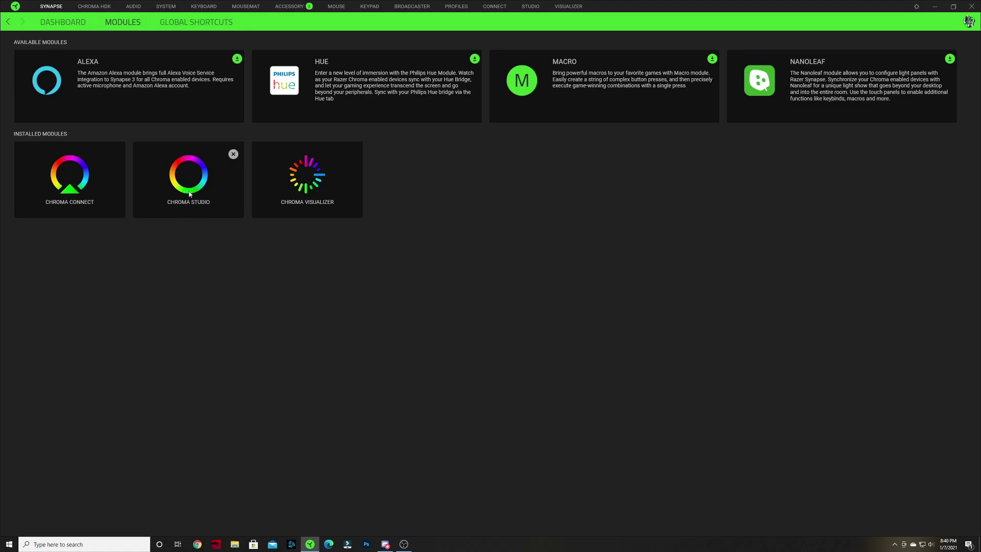
left_click(530, 8)
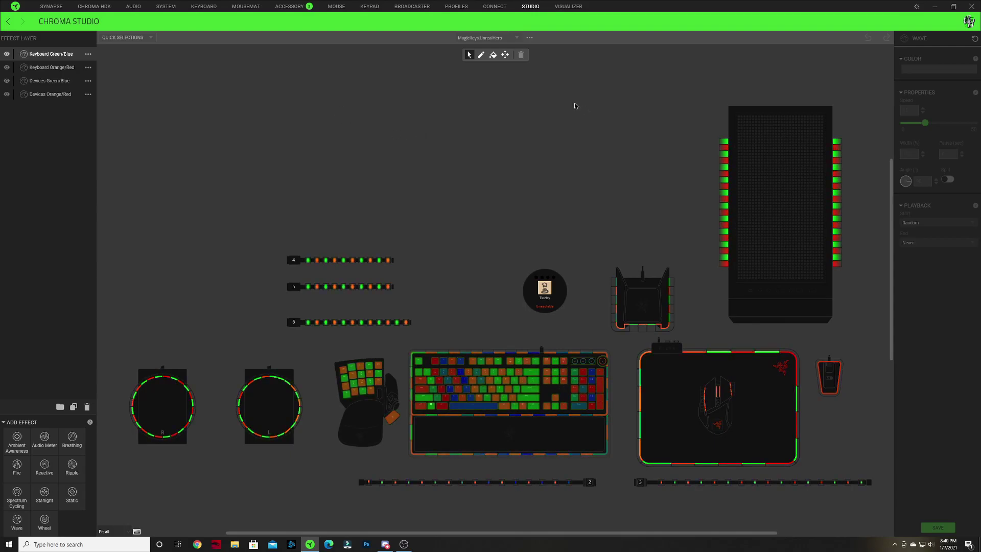
left_click(532, 39)
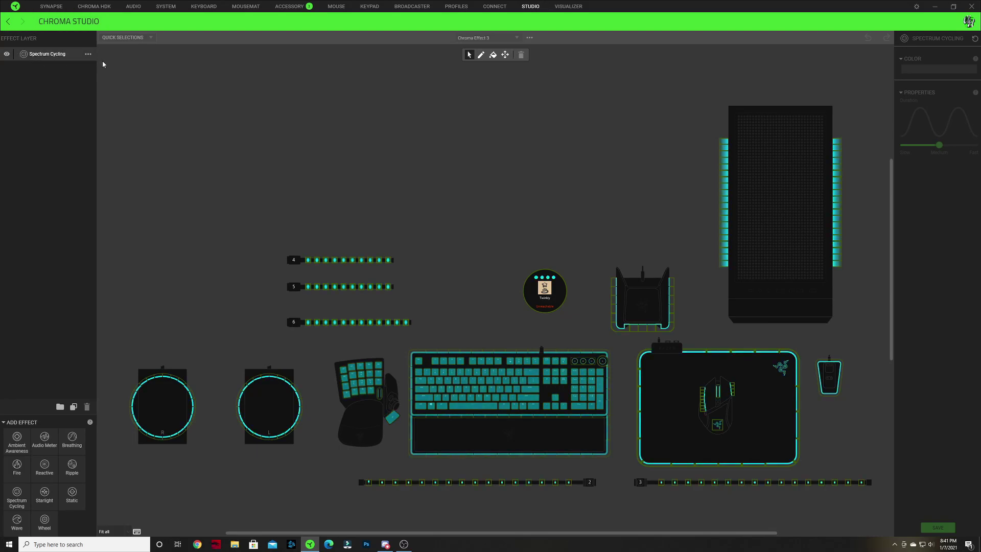
Switch the layer's effect from Spectrum Cycling to Wave and zoom in on the keyboard.
left_click(88, 54)
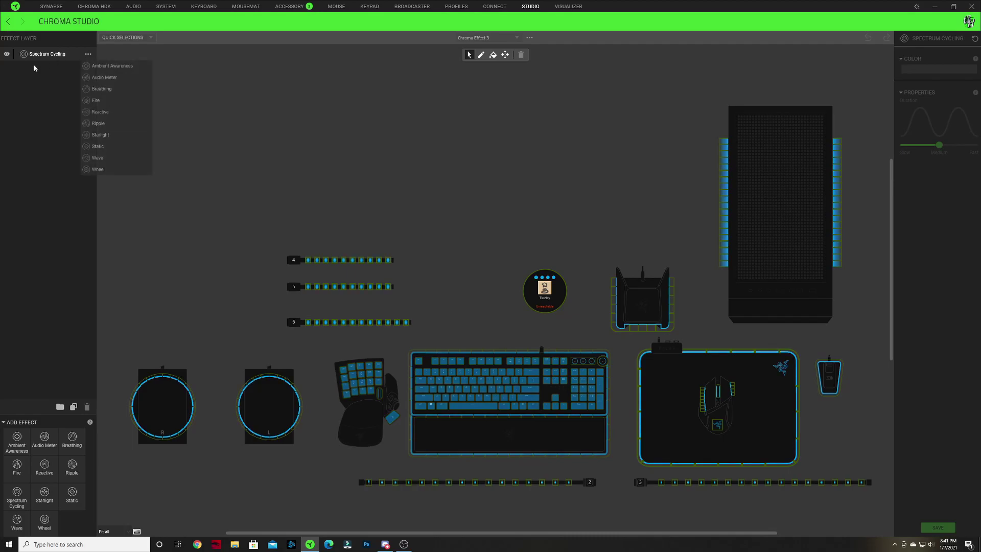
left_click(98, 158)
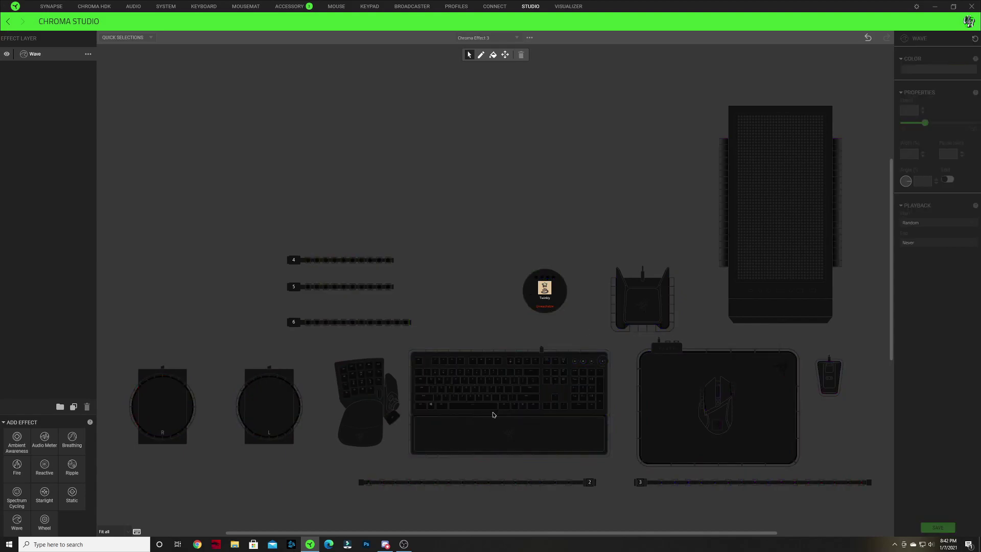
scroll(532, 446, "up", 3)
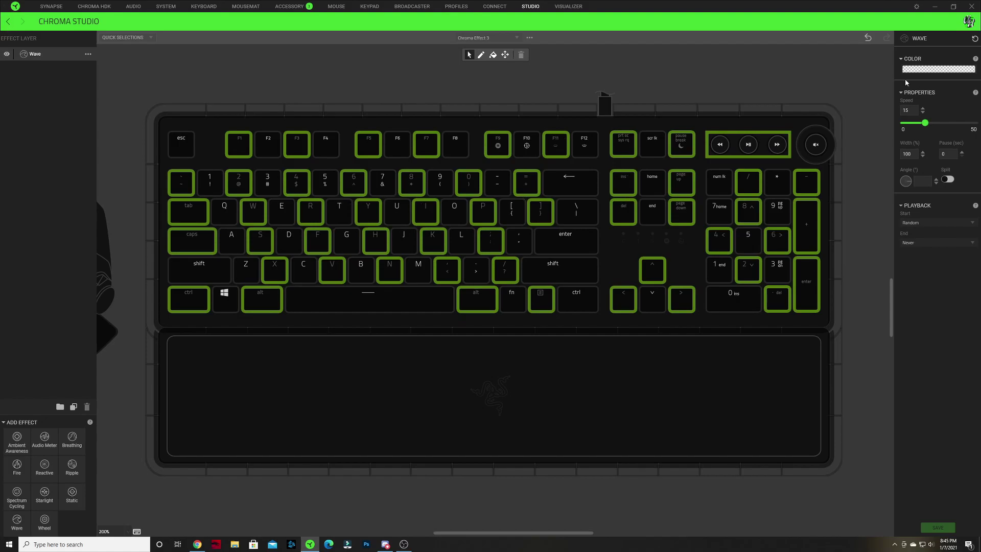
Apply the yellow-green pattern, recolour its stops red and orange, and delete the green stops.
left_click(922, 70)
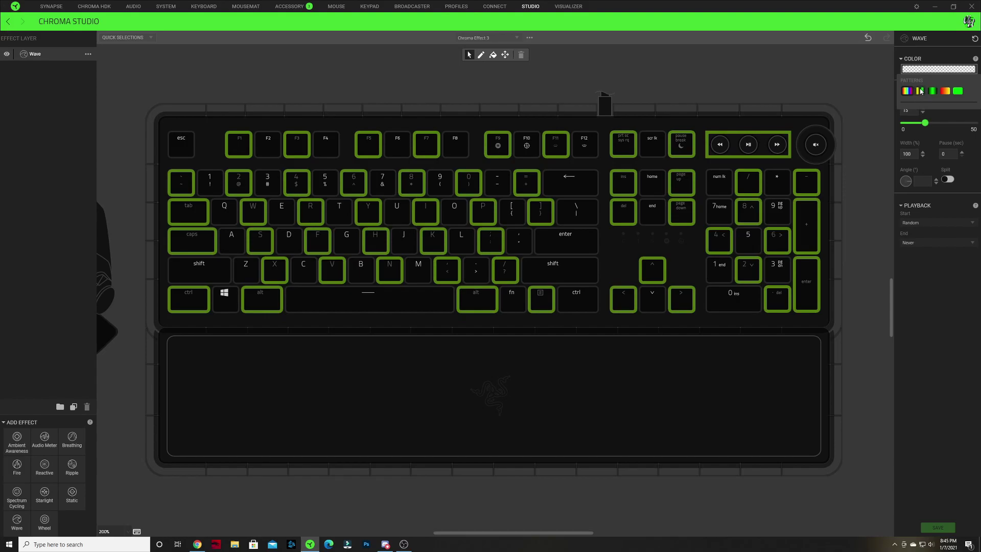
left_click(920, 94)
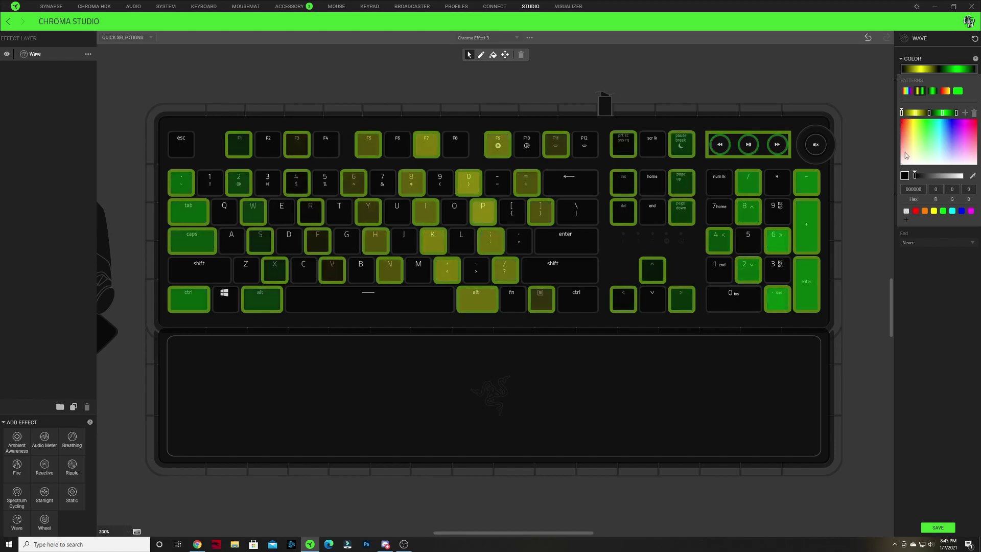
left_click(925, 211)
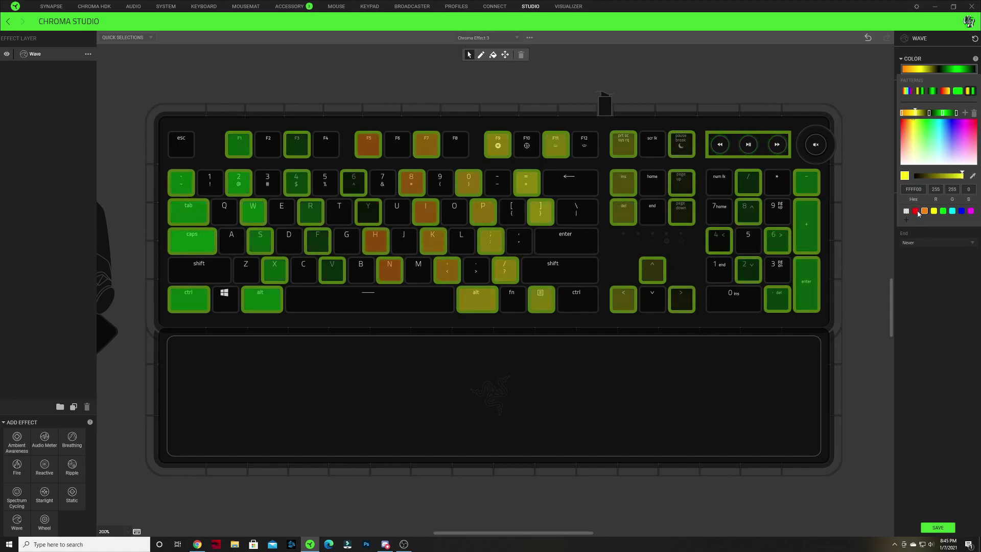
left_click(916, 211)
left_click(929, 113)
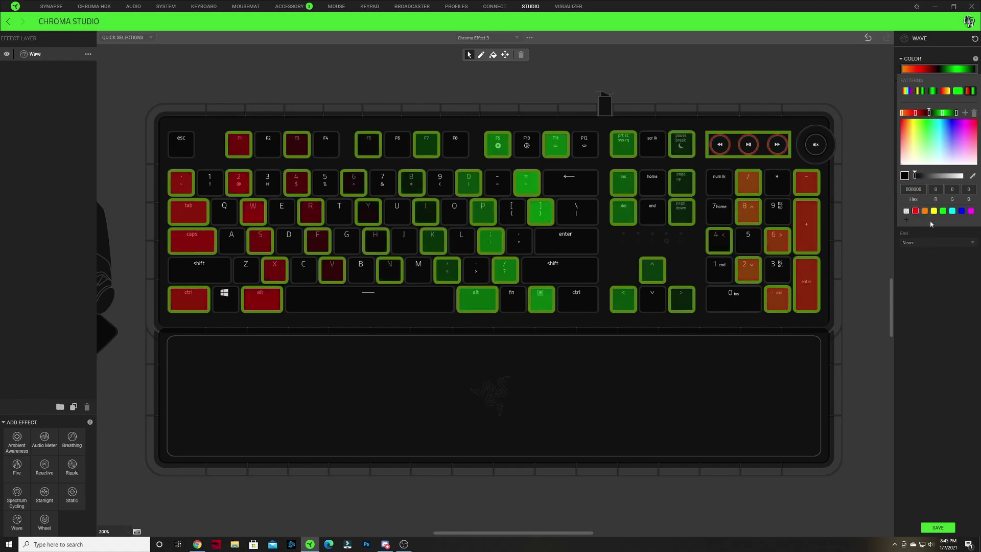
left_click(925, 211)
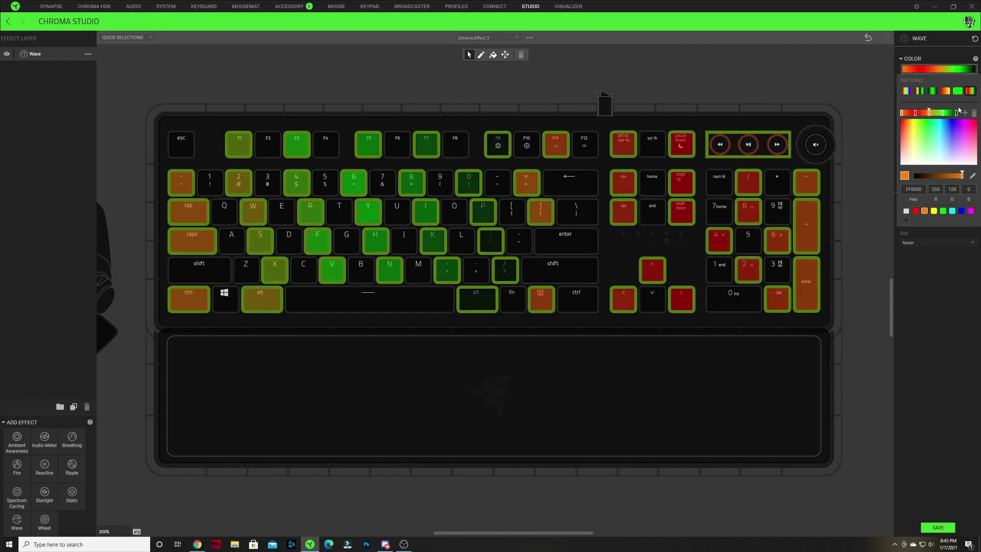
left_click(943, 113)
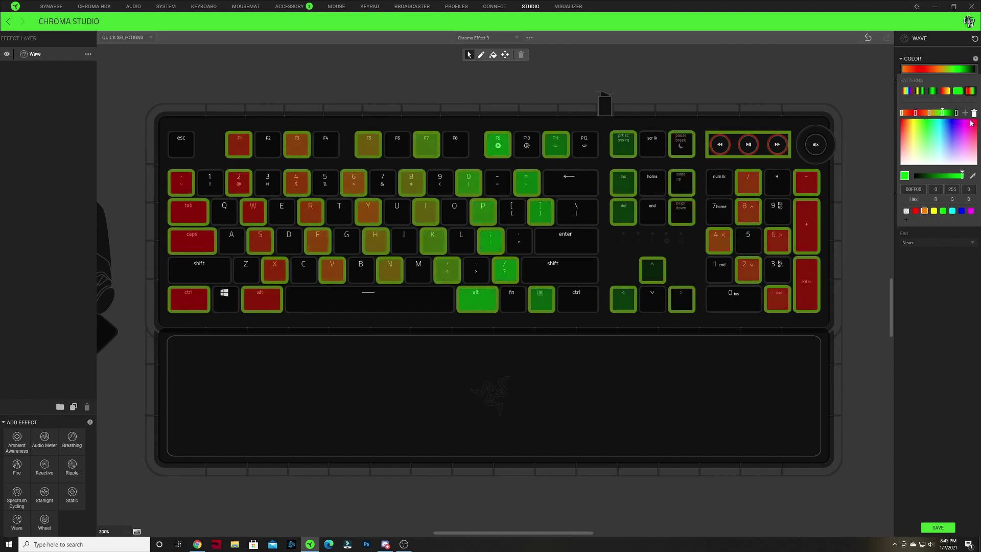
left_click(974, 113)
left_click(956, 113)
left_click(974, 113)
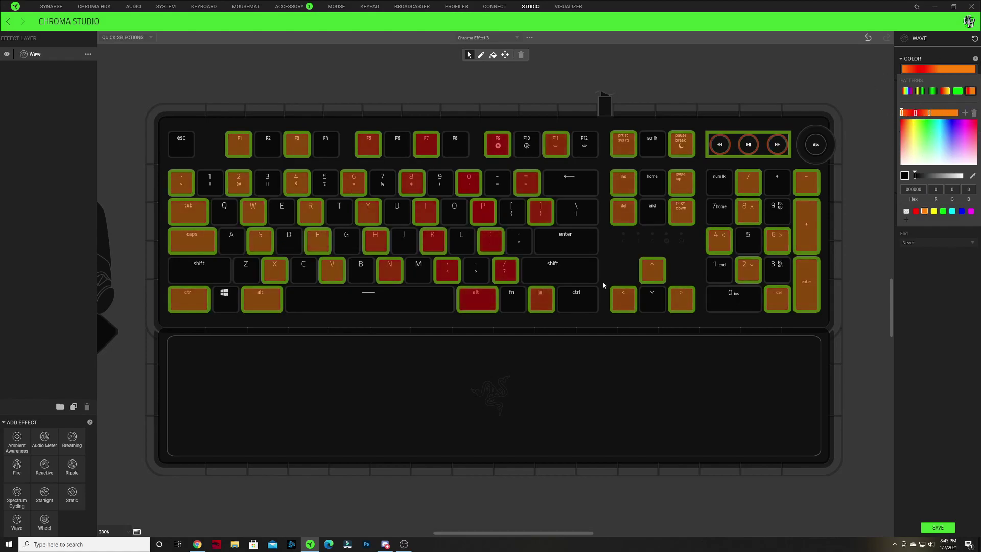
left_click(872, 150)
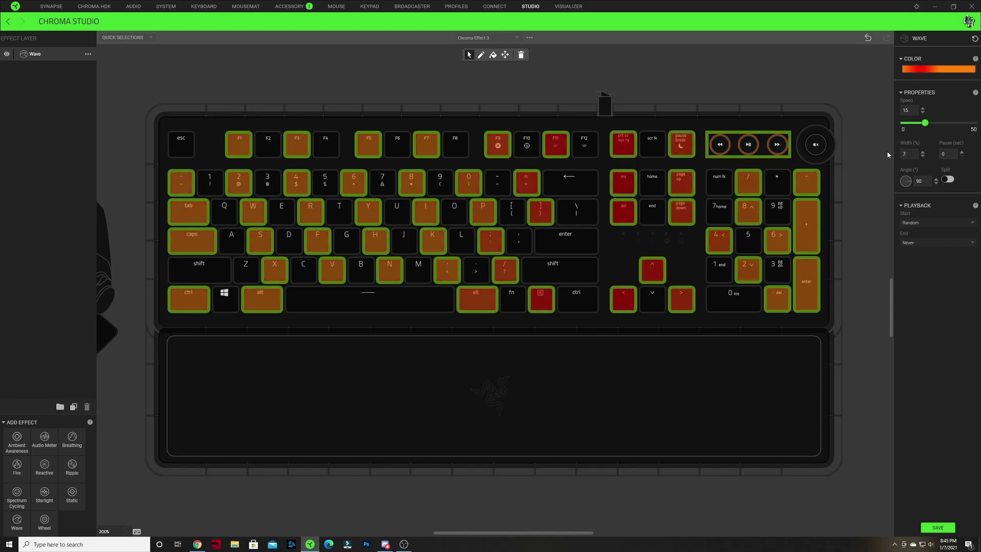
Set the Wave width to 70, save the effect, and deselect the keys.
type("0")
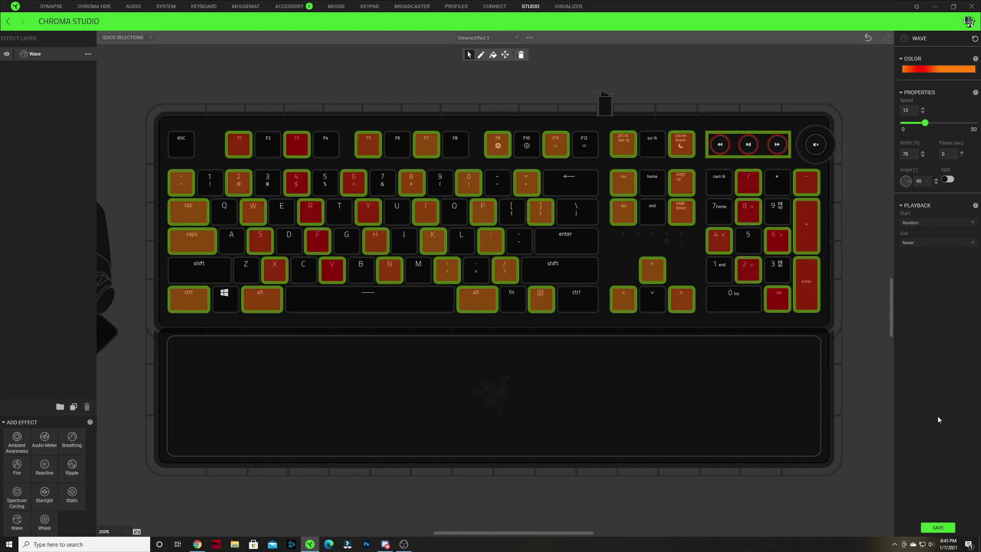
left_click(939, 528)
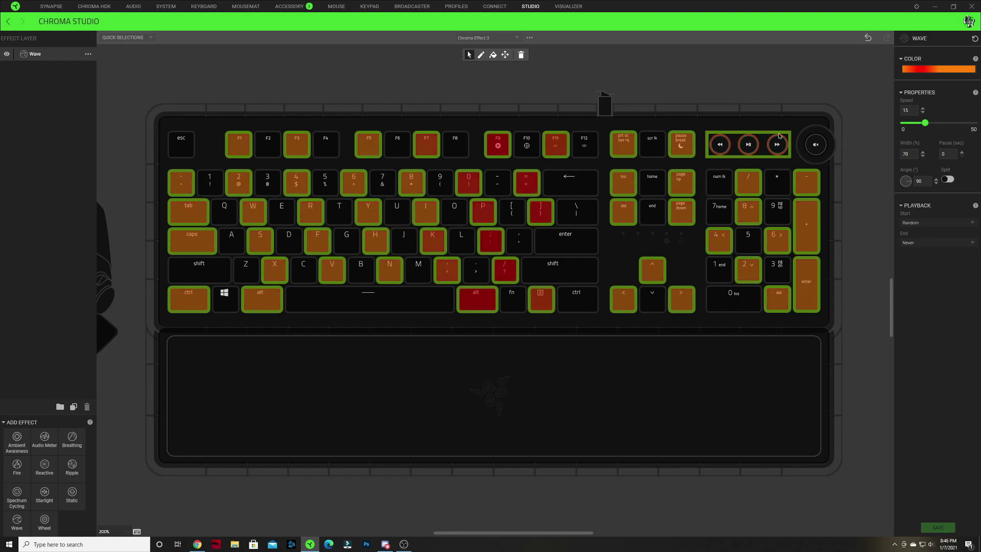
left_click(860, 217)
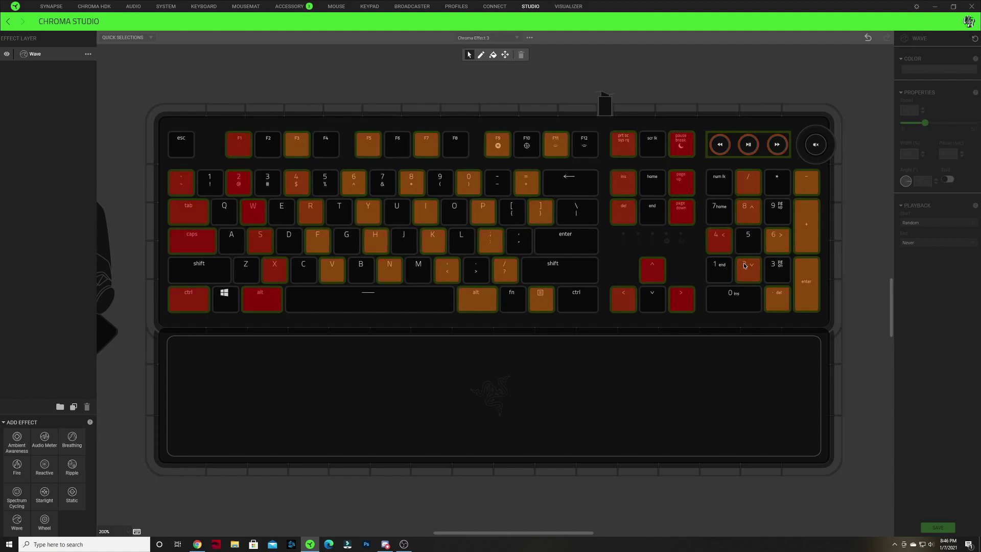
Select every key on the keyboard.
left_click_drag(230, 302, 245, 257)
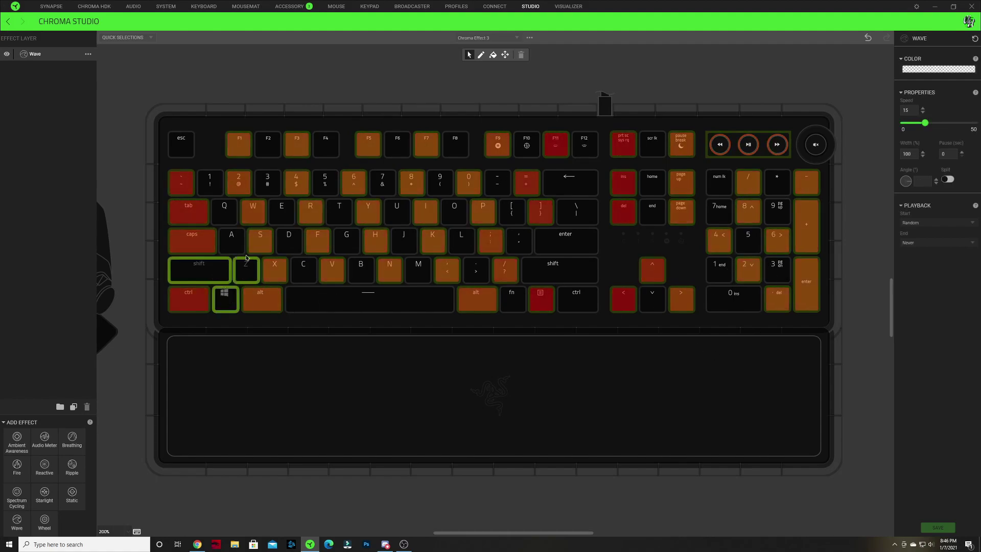
left_click(232, 239, "ctrl")
left_click(224, 211, "ctrl")
left_click(210, 182, "ctrl")
left_click(181, 145, "ctrl")
left_click(269, 145, "ctrl")
left_click(269, 182, "ctrl")
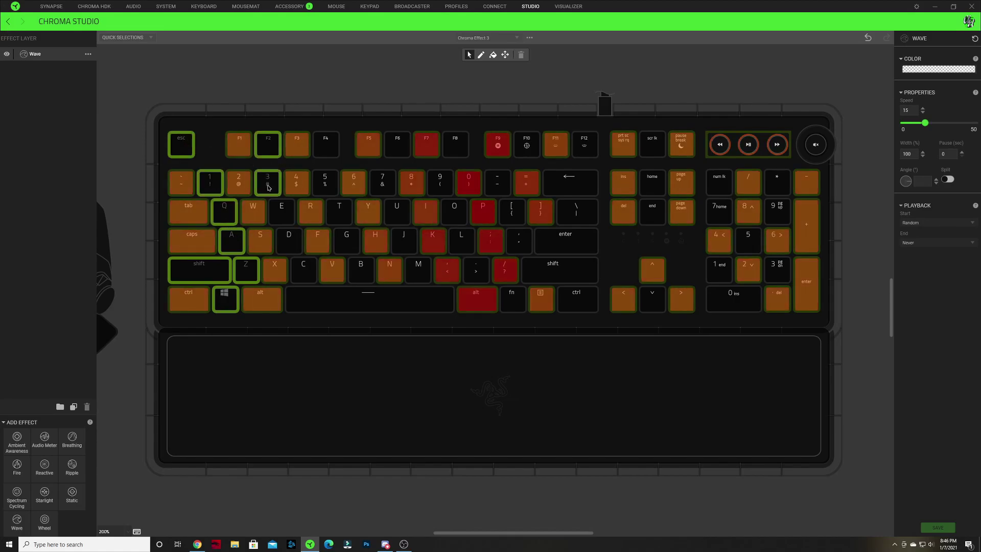
key("ctrl+a")
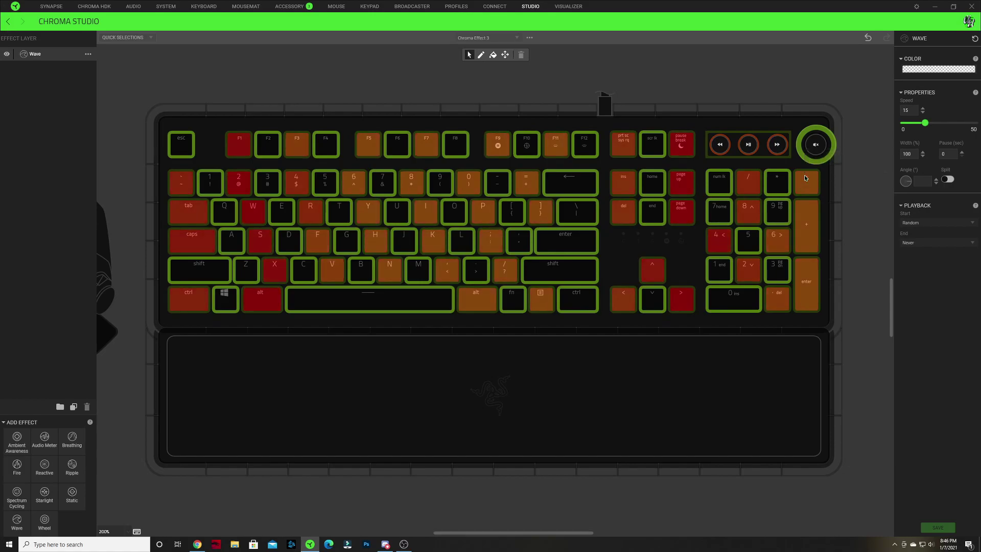
Apply the yellow-green pattern to the wave and recolour its gradient stops orange and red.
left_click(938, 70)
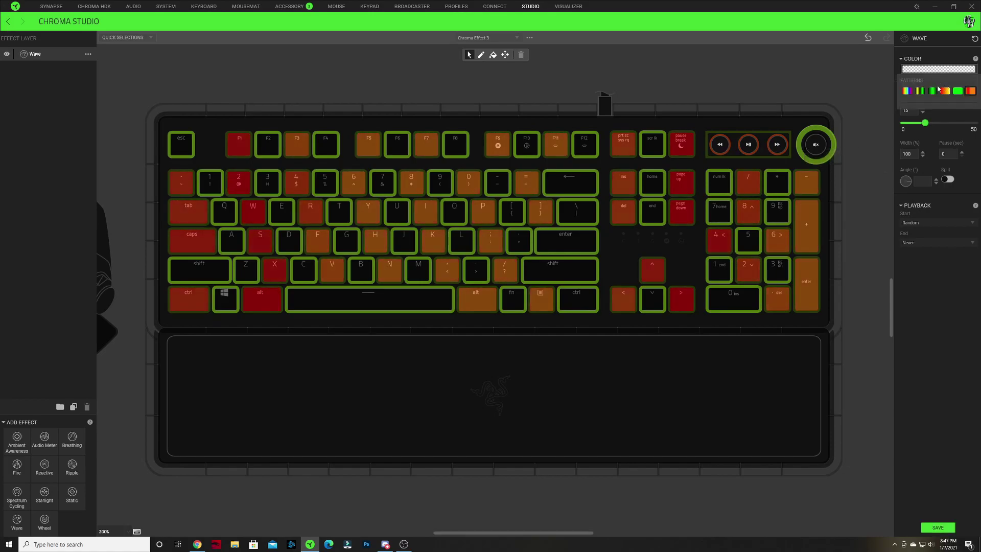
left_click(920, 91)
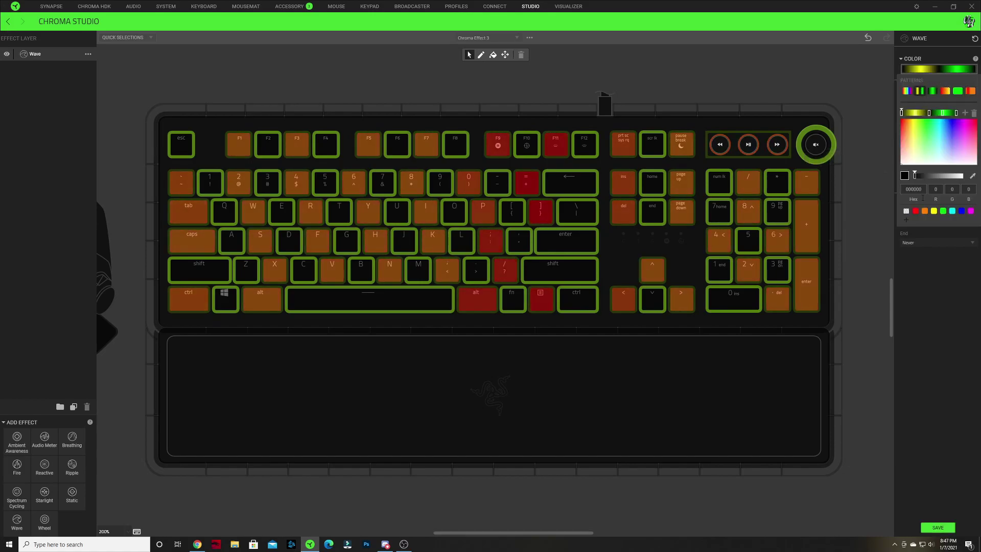
left_click_drag(903, 113, 930, 116)
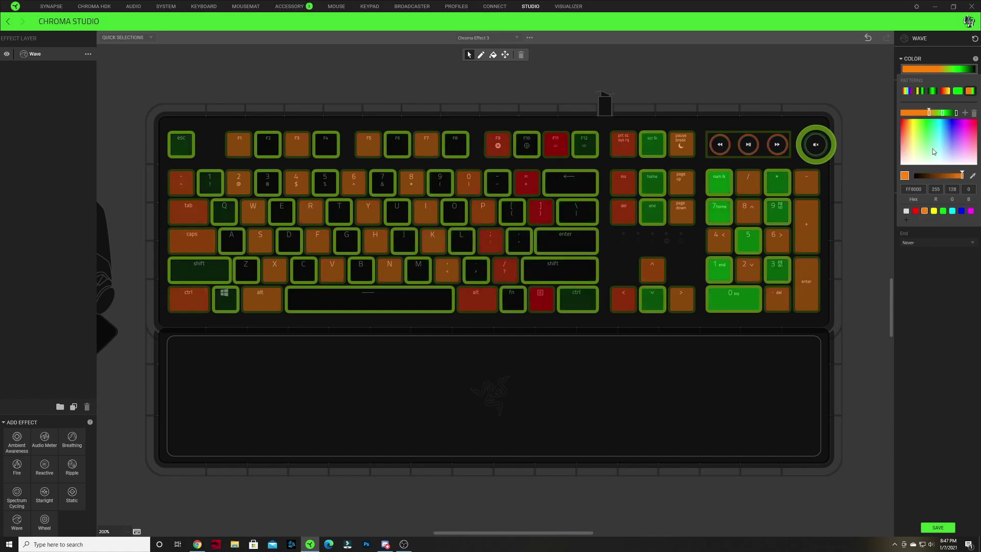
left_click(924, 211)
left_click(943, 112)
left_click_drag(937, 133, 974, 134)
left_click(956, 113)
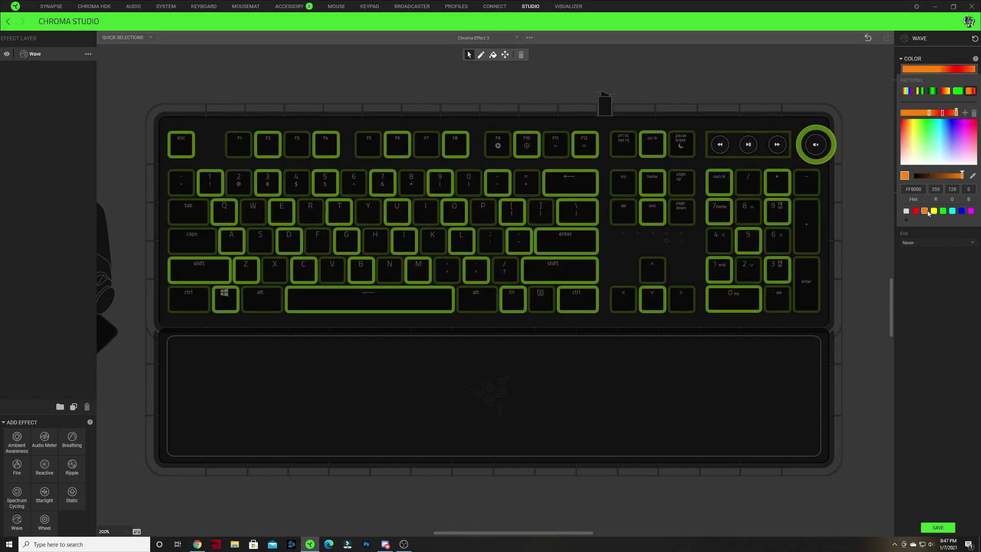
left_click(925, 210)
left_click(918, 270)
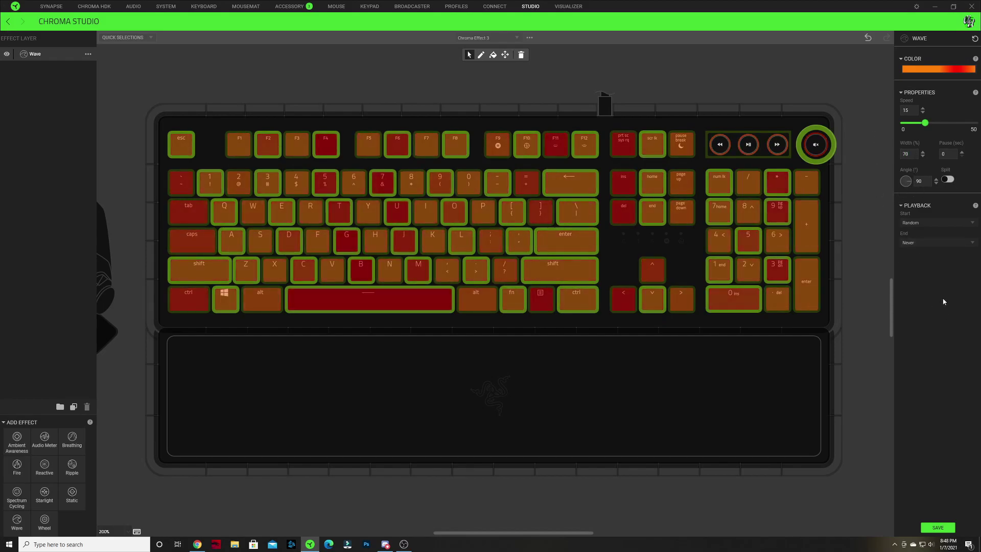
Save the effect and rename the Wave layer to 'Orange/Red'.
left_click(935, 527)
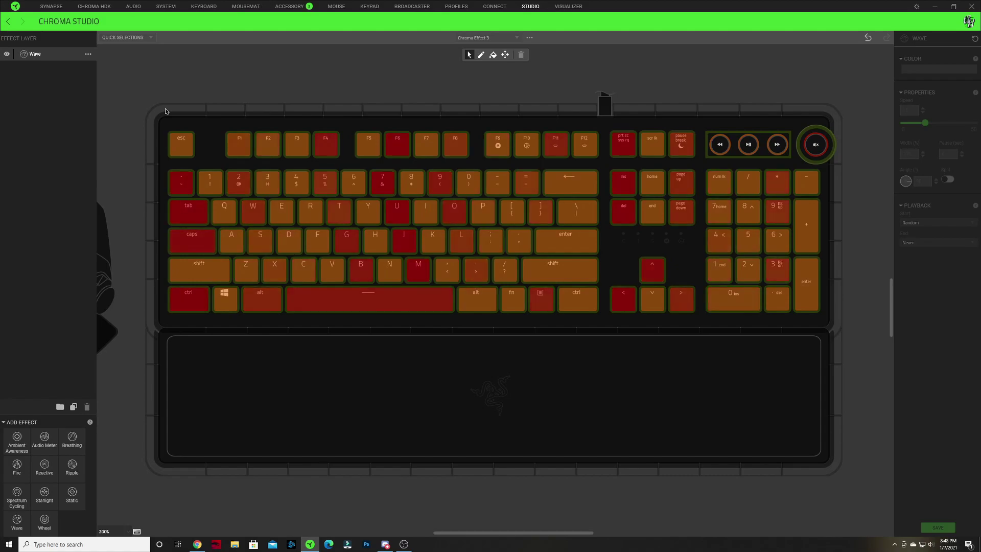
double_click(37, 54)
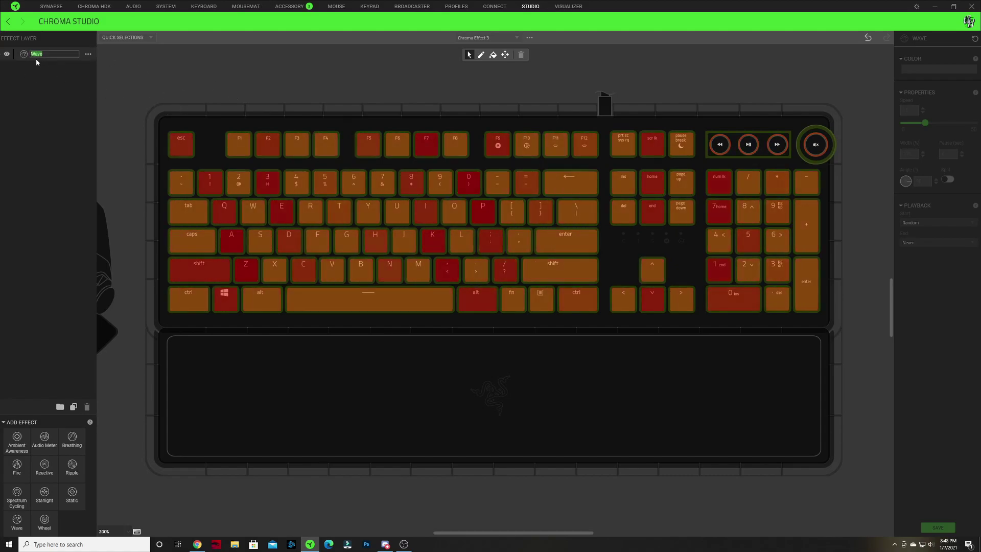
type("Orange/Red")
key("Return")
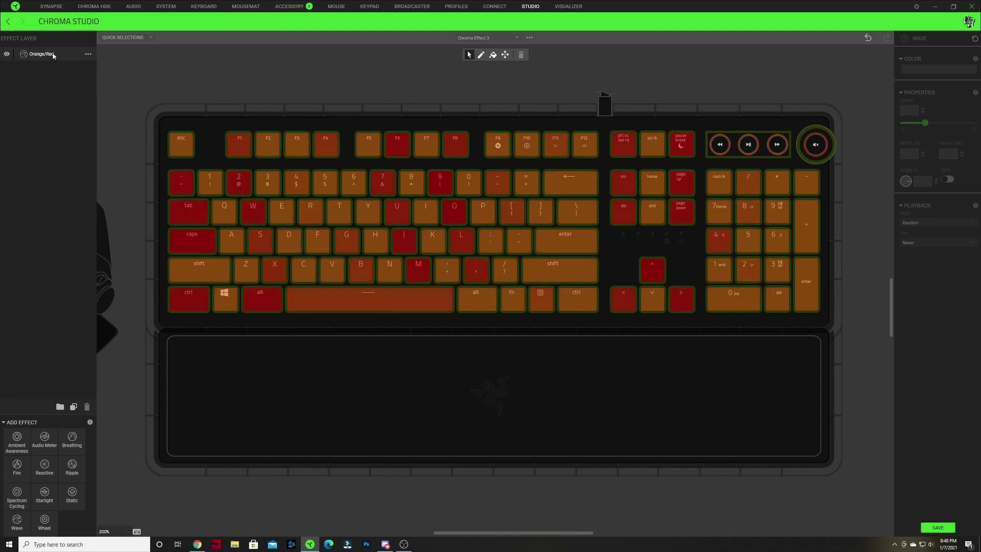
Duplicate the Orange/Red layer and rename the top copy 'Green/Blue'.
right_click(54, 54)
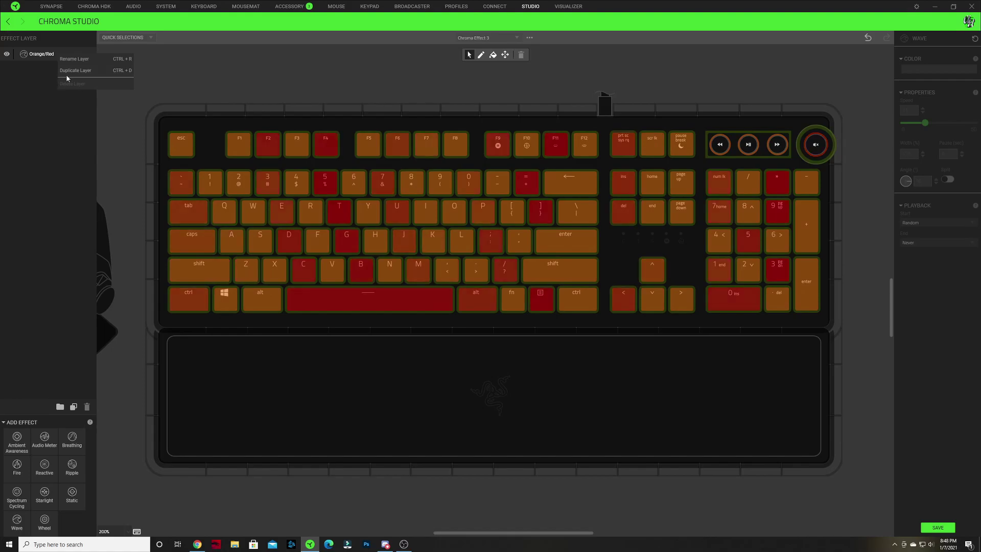
left_click(75, 71)
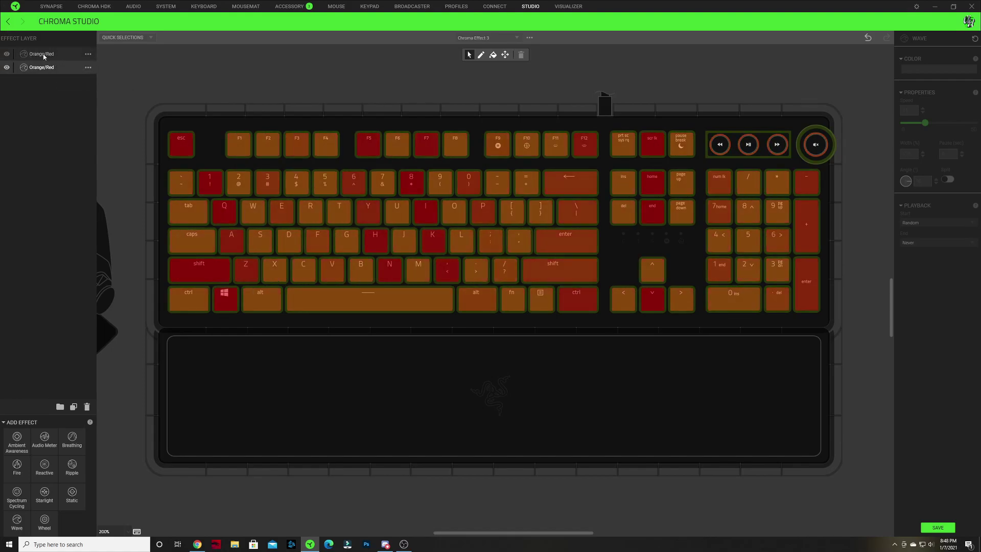
double_click(44, 54)
type("Green")
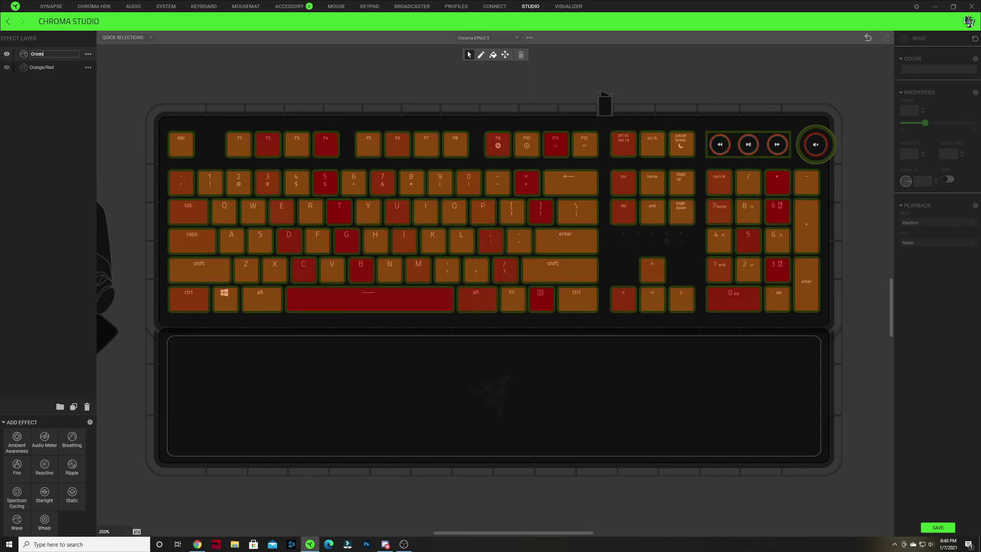
type("/Blue")
key("Return")
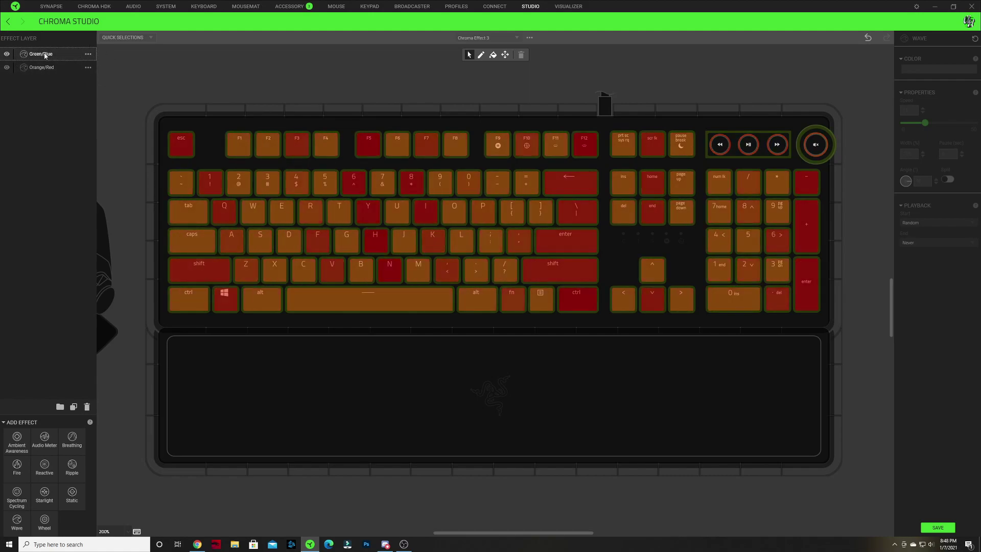
Select the keys and recolour the Green/Blue wave's gradient stops to green, blue and green.
left_click(187, 299)
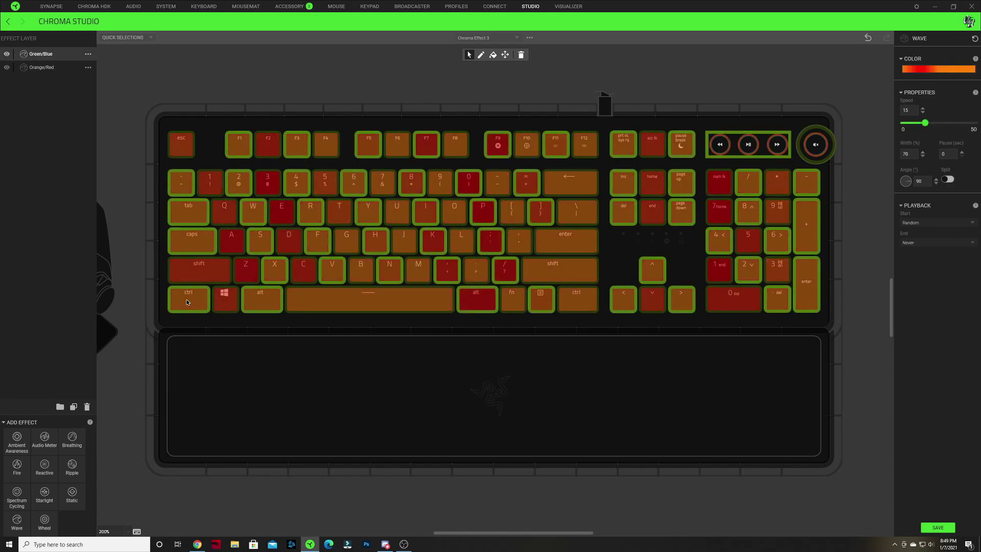
left_click(929, 72)
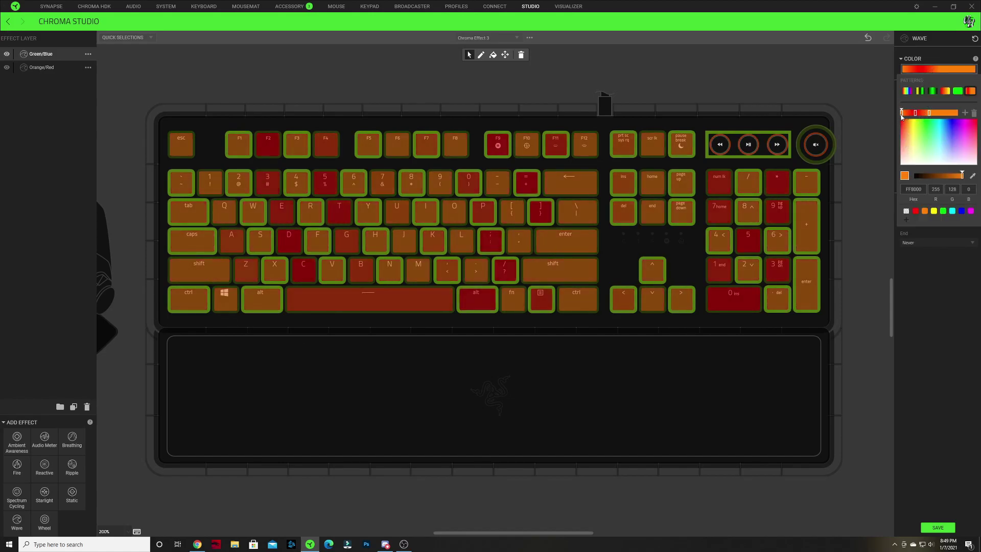
left_click(944, 210)
left_click(915, 112)
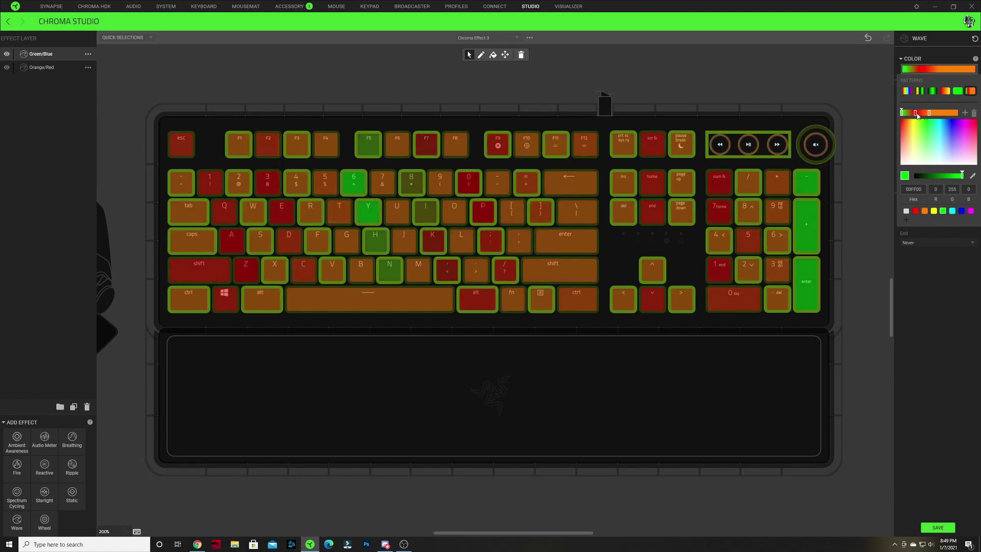
left_click(962, 211)
left_click(929, 112)
left_click(943, 210)
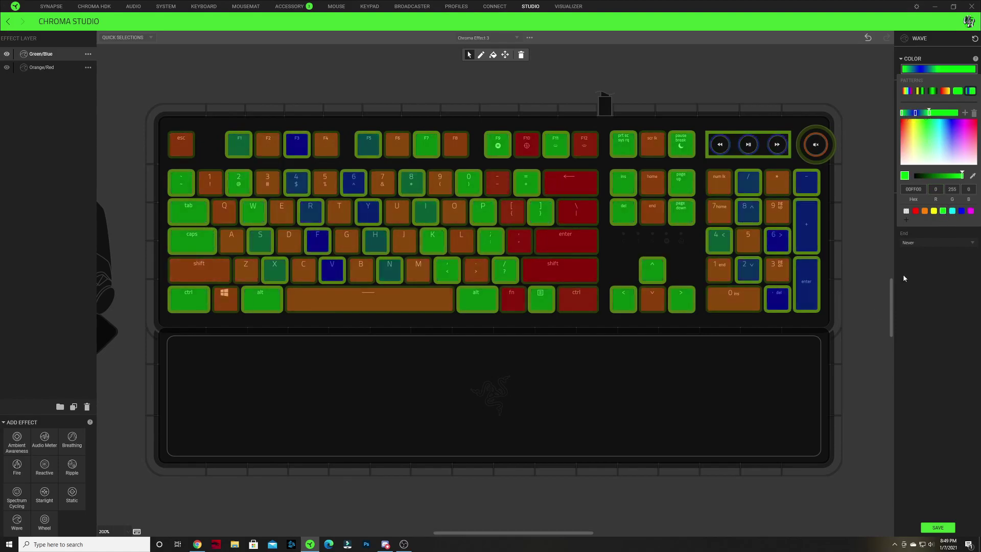
left_click(938, 269)
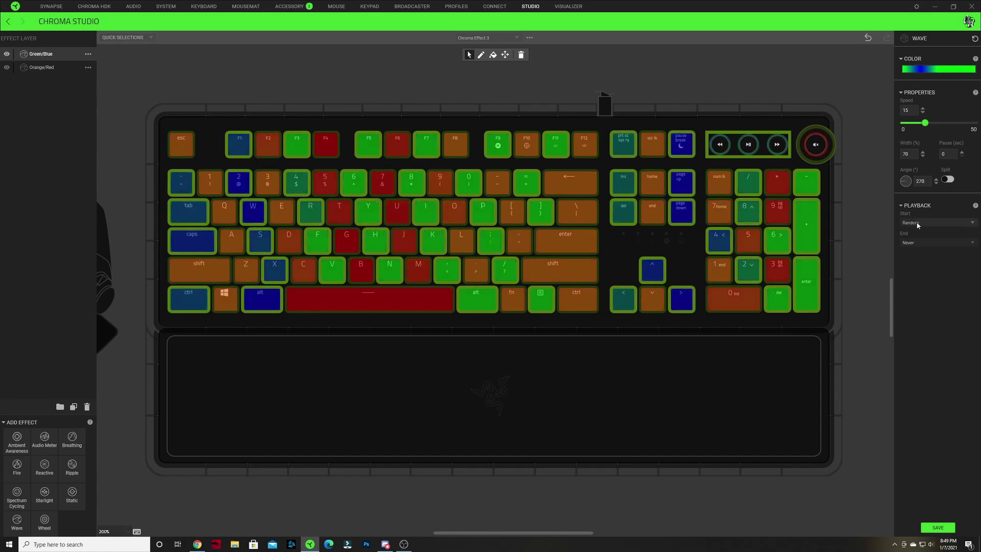
Set the Green/Blue wave's Playback Start to On selected keys.
left_click(917, 224)
left_click(914, 232)
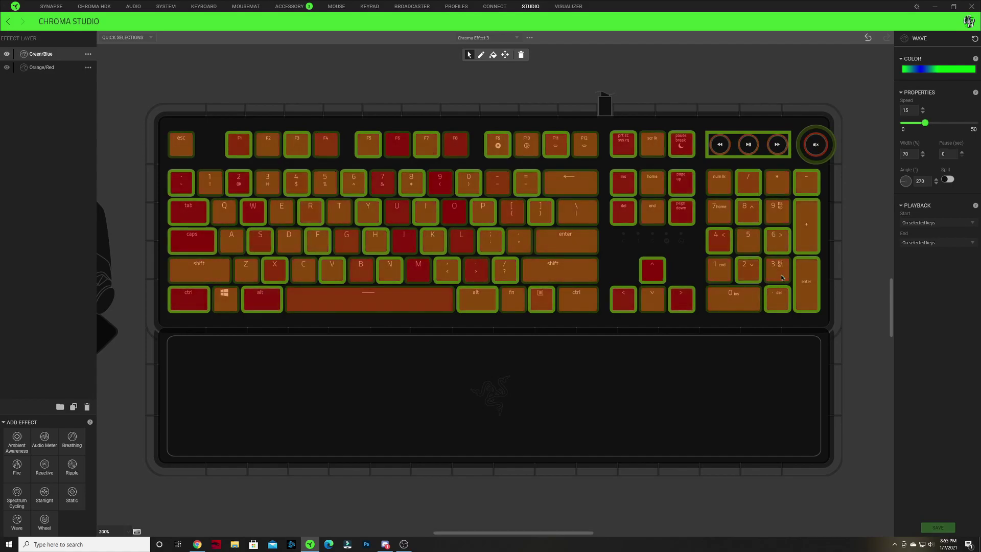
Recolour the Green/Blue wave's gradient stops to green and blue and select the Angle value.
left_click(782, 277)
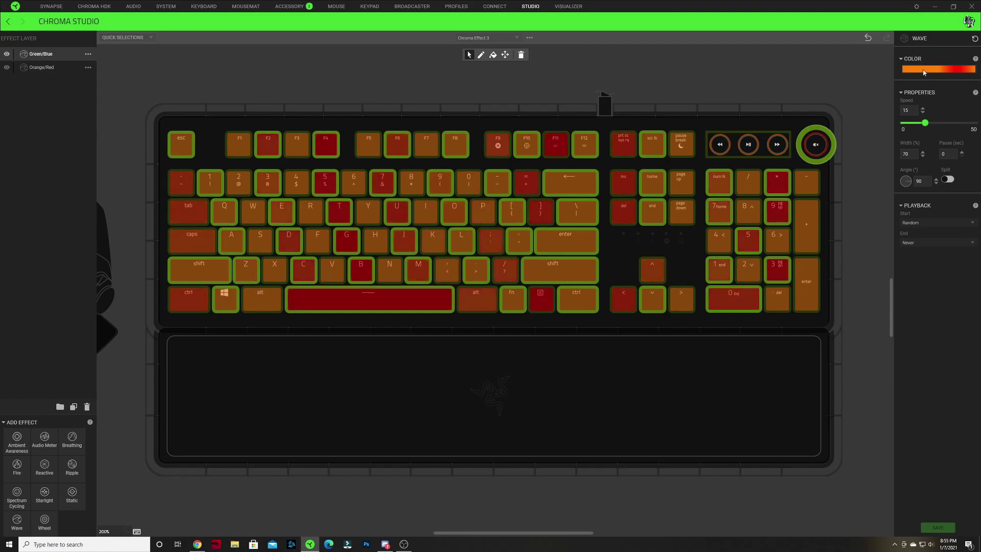
left_click(924, 72)
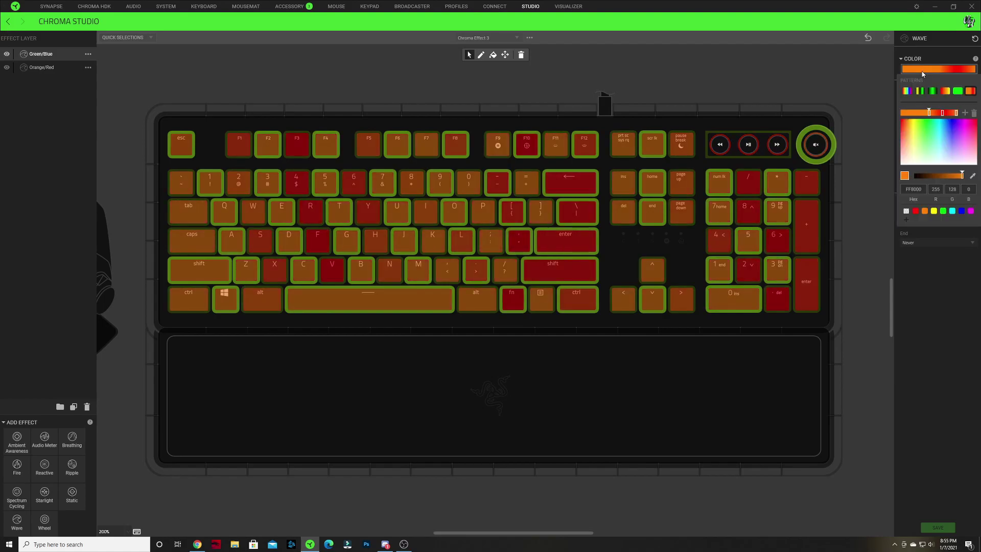
left_click(943, 211)
left_click(943, 113)
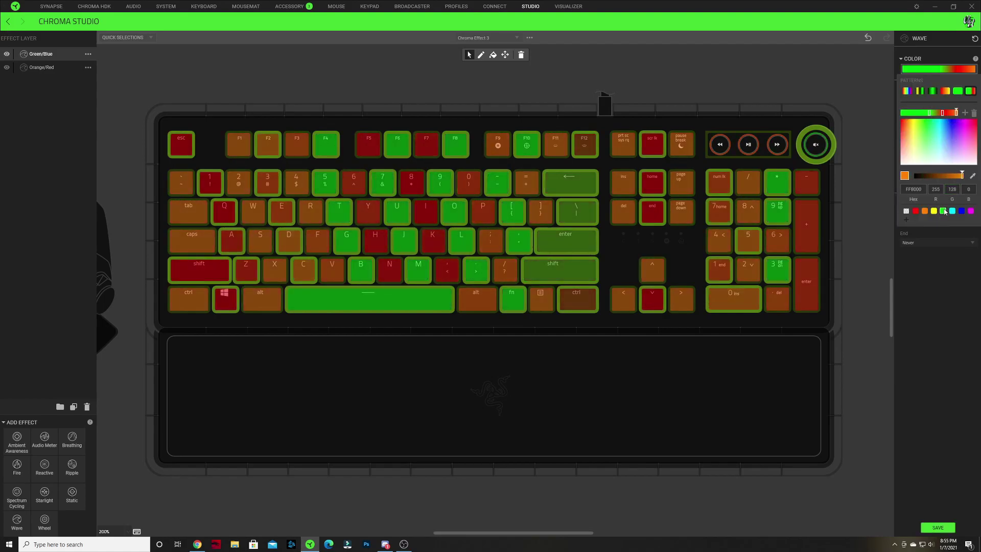
left_click(961, 211)
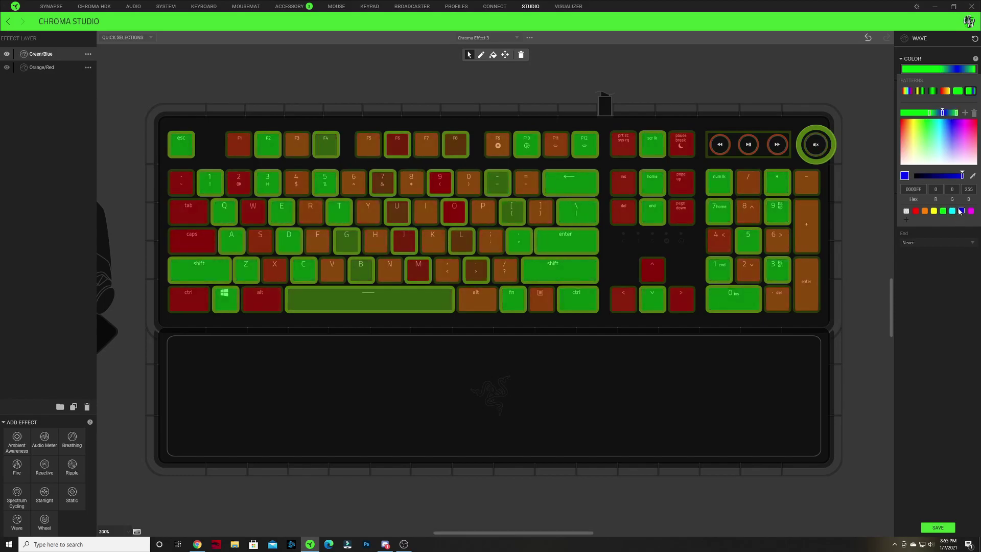
left_click(948, 262)
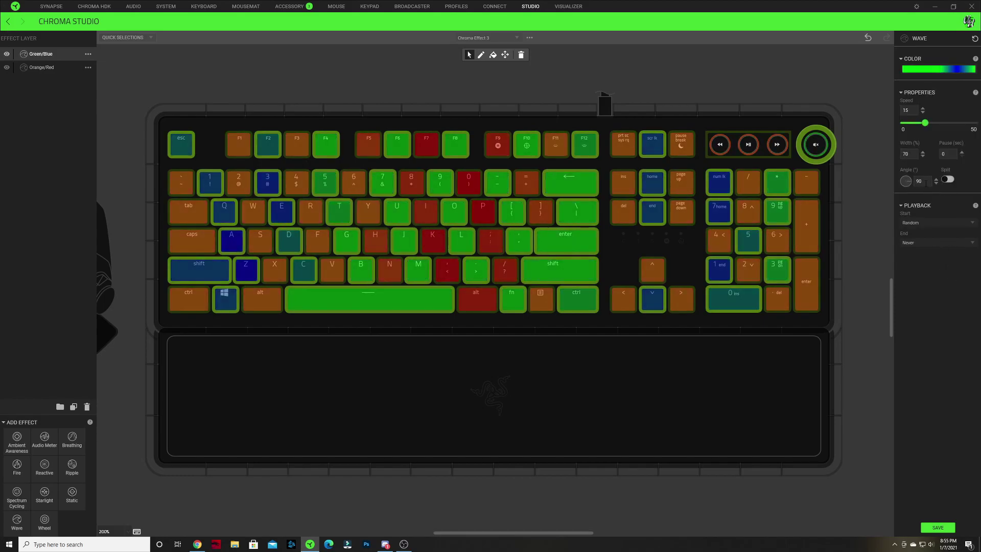
double_click(920, 181)
Set the wave Angle to 270, with Start and End both On selected keys.
type("270")
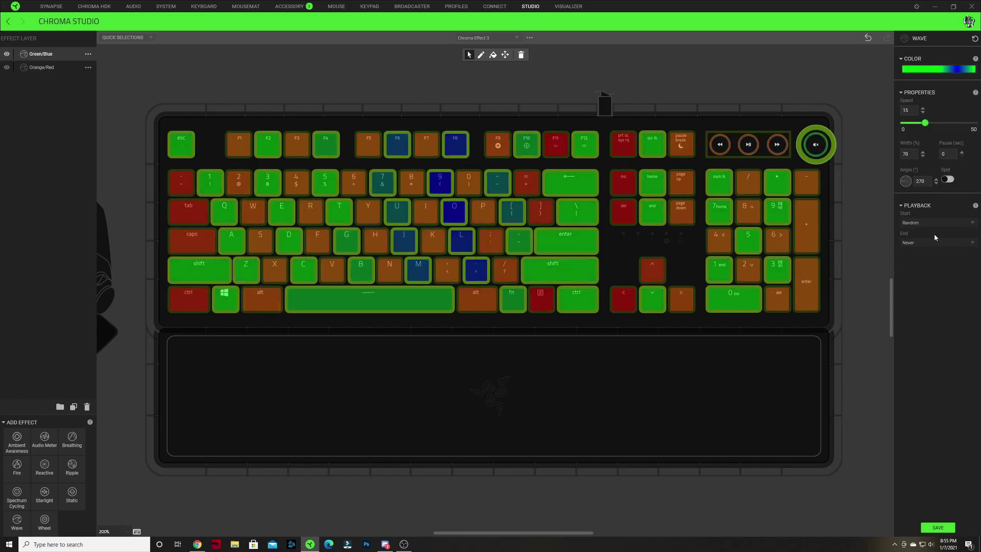
left_click(937, 223)
left_click(934, 225)
left_click(935, 243)
left_click(917, 252)
left_click(933, 243)
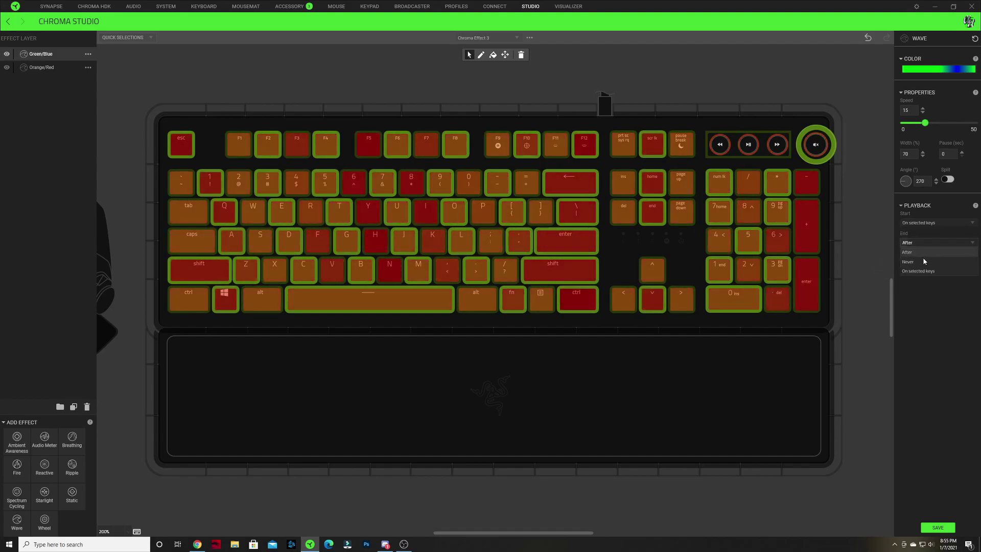
left_click(925, 273)
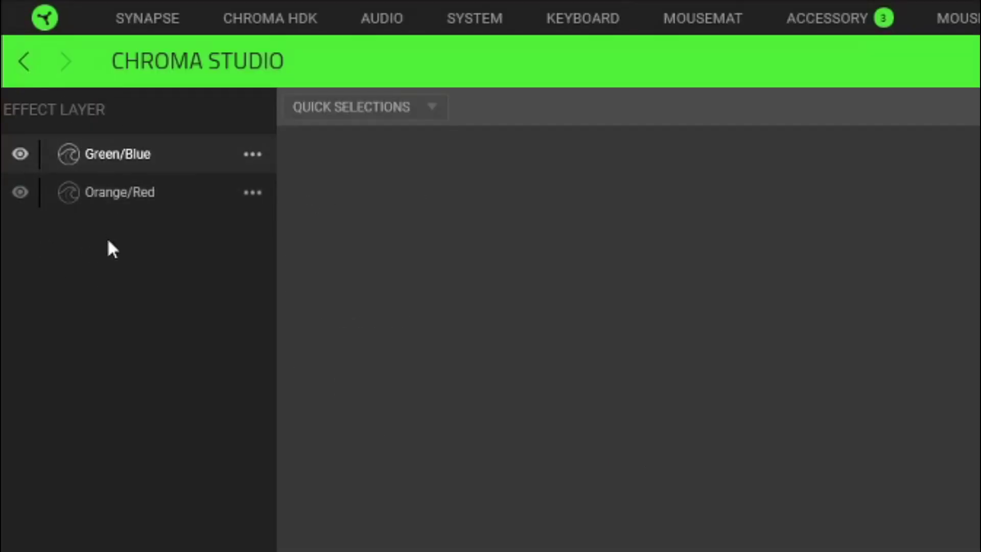
Duplicate Orange/Red, rename the copy 'Orange/Red Devices', and move it to the bottom of the layers.
right_click(145, 195)
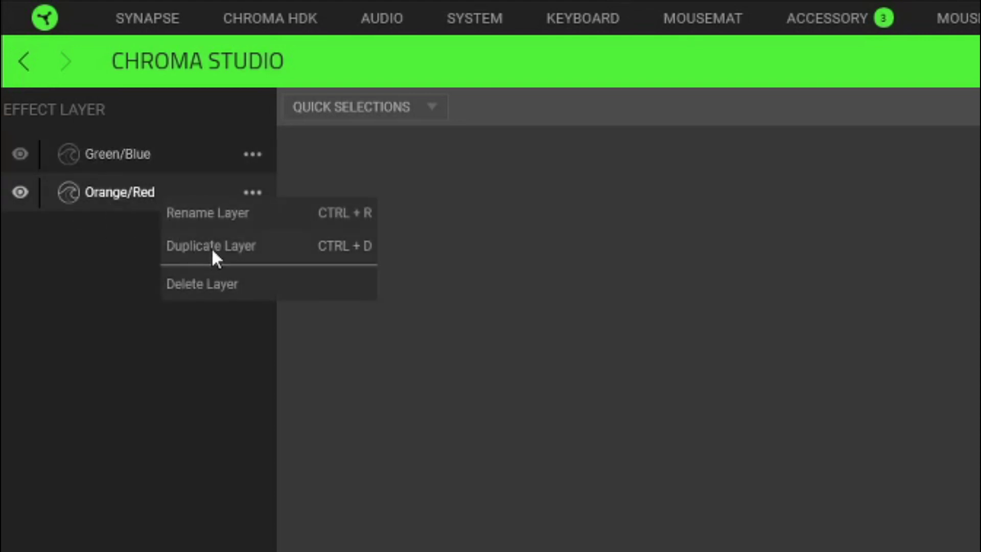
left_click(210, 247)
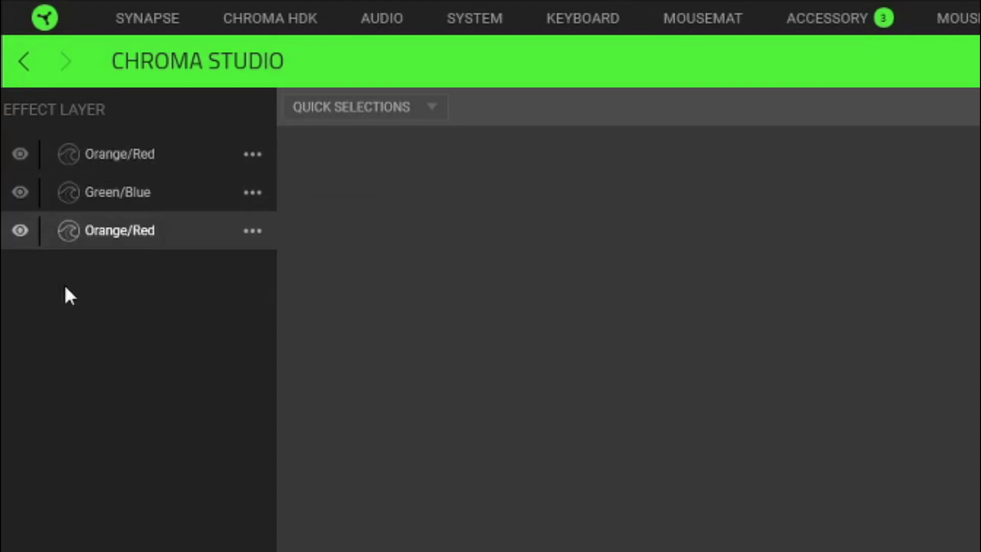
left_click(231, 155)
double_click(155, 154)
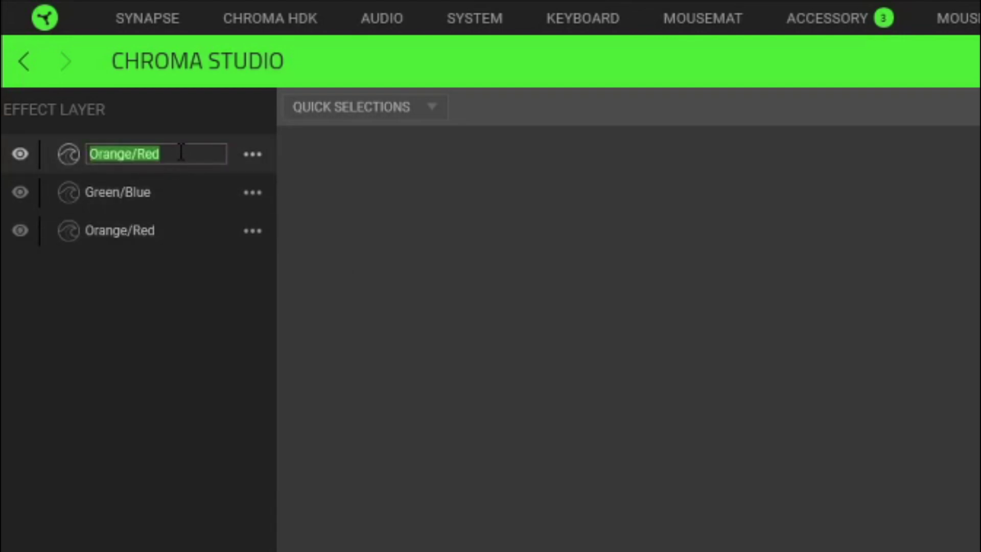
left_click(174, 152)
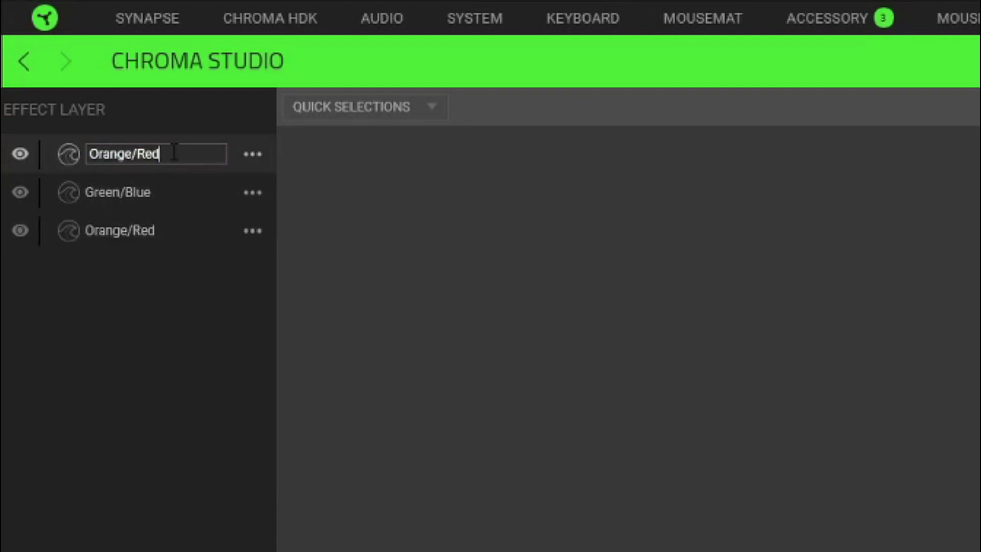
type("Devices")
key("Return")
left_click_drag(153, 153, 172, 276)
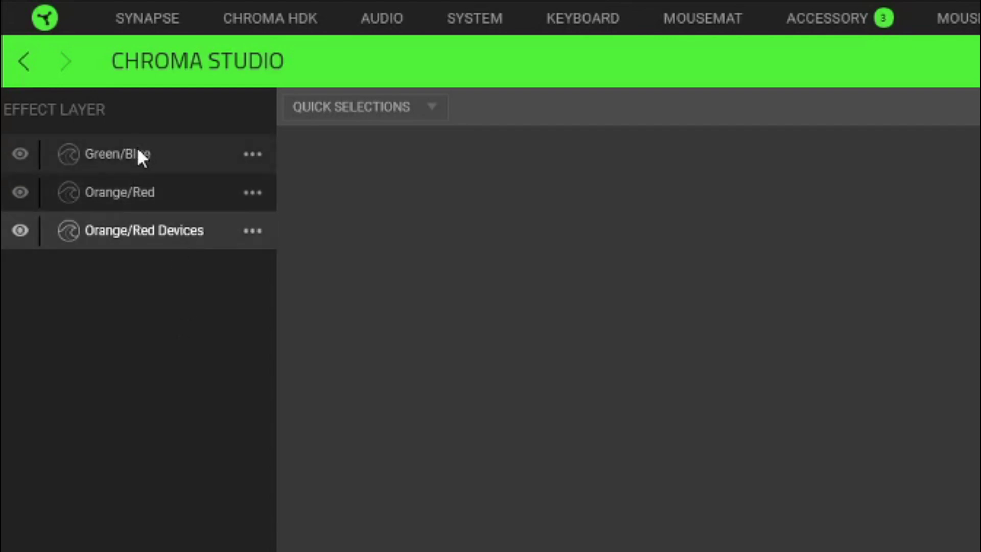
Duplicate the Green/Blue layer, rename the copy 'Green/Blue Devices', and move it third, under Orange/Red.
right_click(155, 170)
left_click(210, 201)
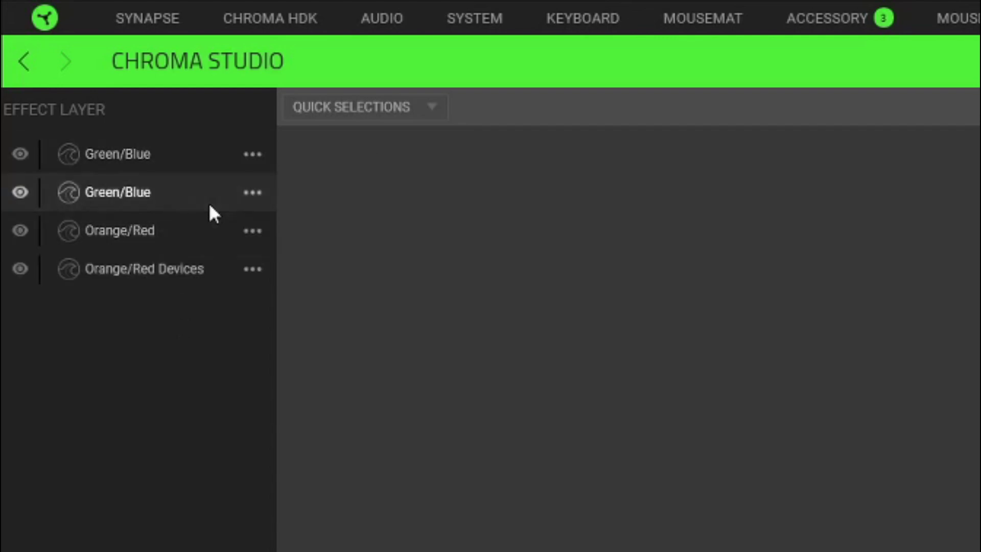
double_click(143, 154)
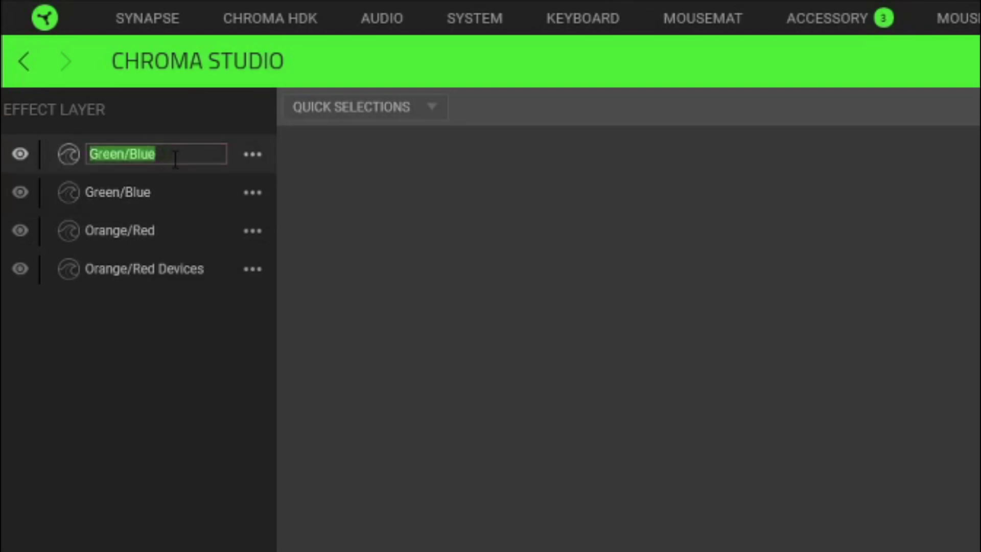
type("Devices")
key("Return")
left_click_drag(134, 152, 156, 255)
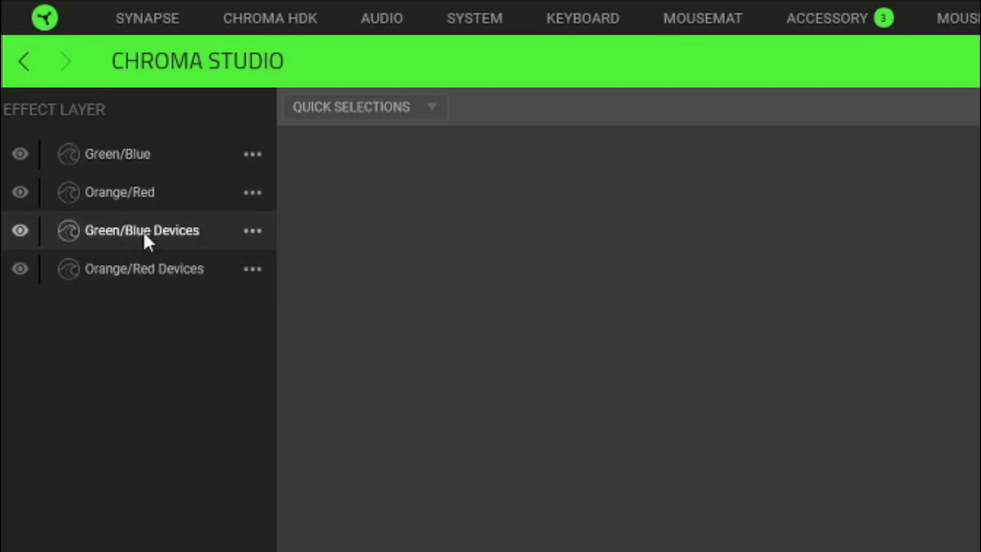